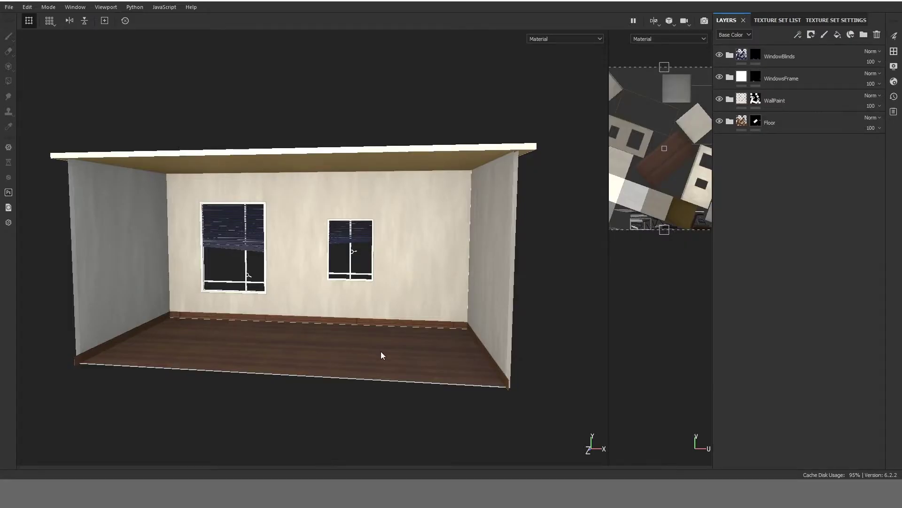
Step: Look over the textured room model from different angles
alt+drag(502, 327, 415, 322)
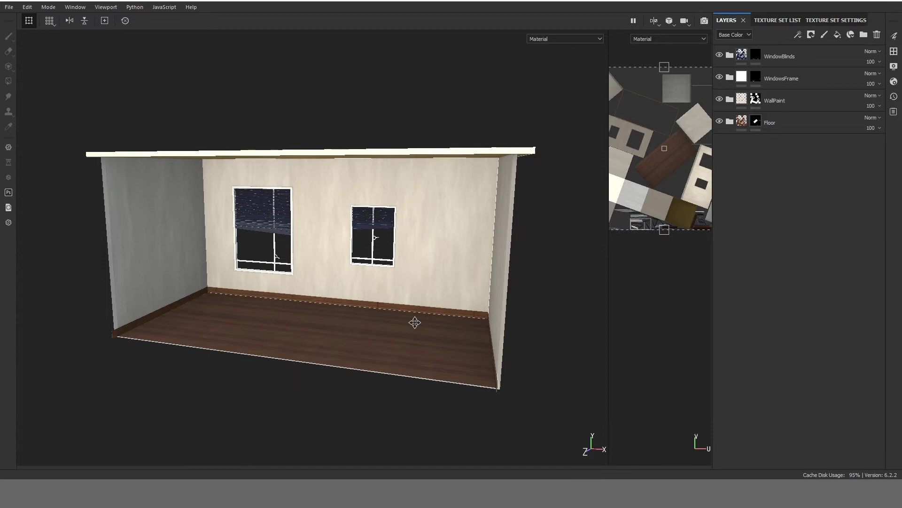
alt+right_drag(415, 323, 435, 373)
alt+drag(434, 373, 419, 371)
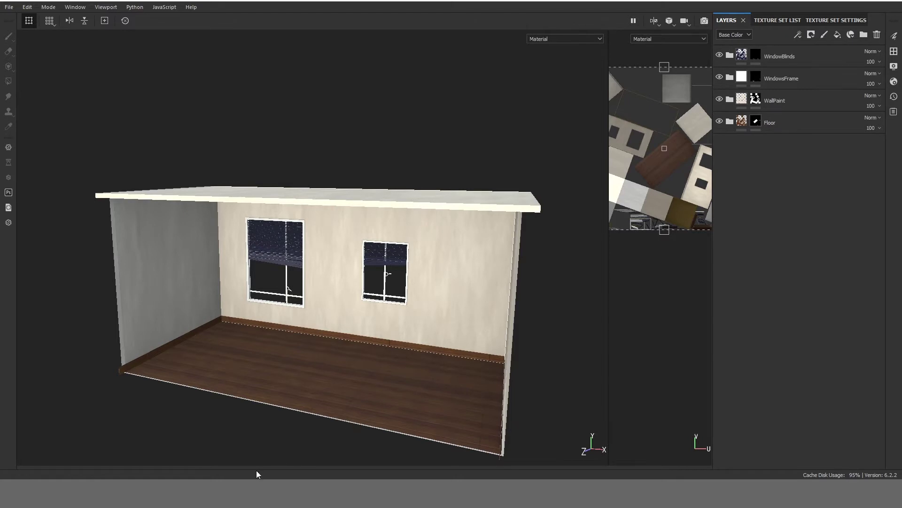
Step: Switch to File Explorer and look through the exported wall texture maps in the walls folder
key(alt+Tab)
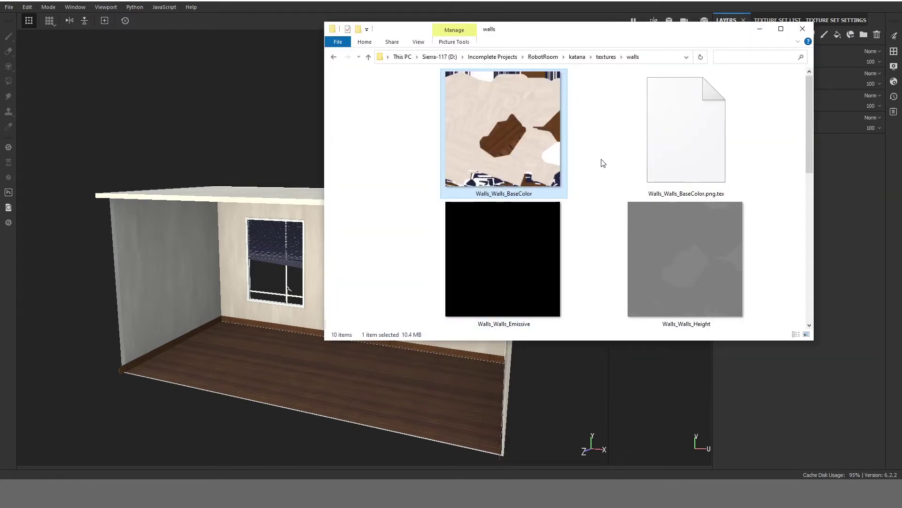
key(Down)
key(Down)
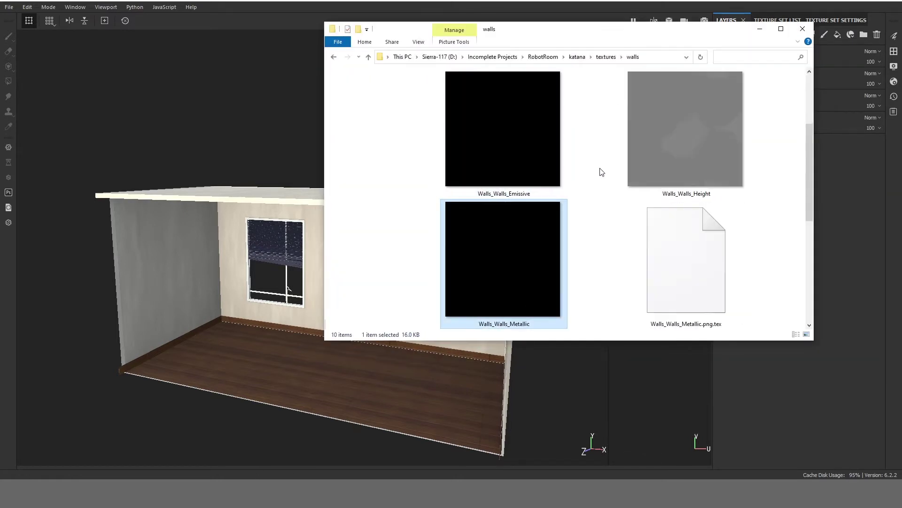
key(Down)
key(Down)
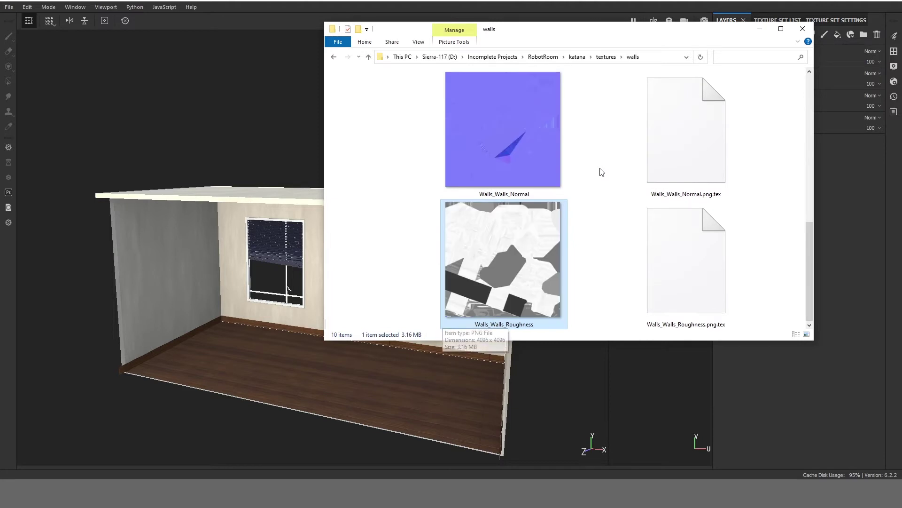
click(782, 29)
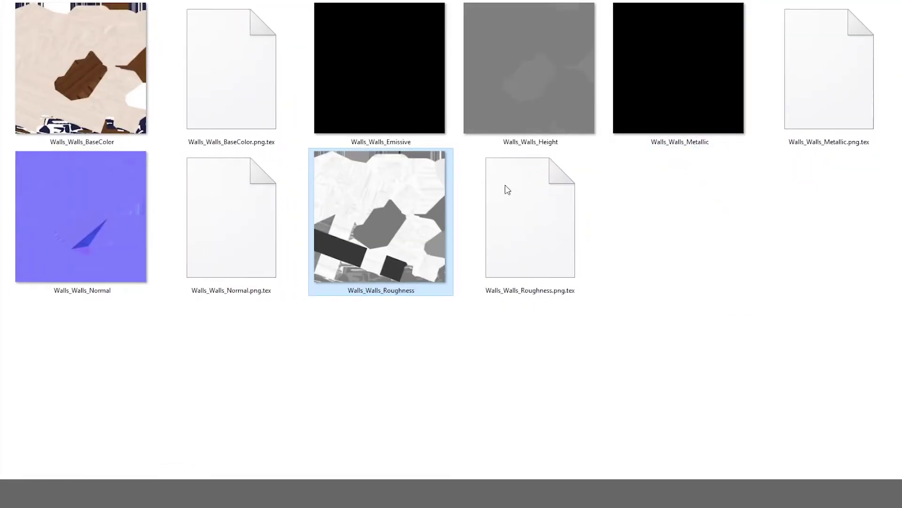
Step: Compare the exported PNG wall maps with the .png.tex versions of the roughness, normal and base color textures
ctrl+click(413, 225)
ctrl+click(442, 96)
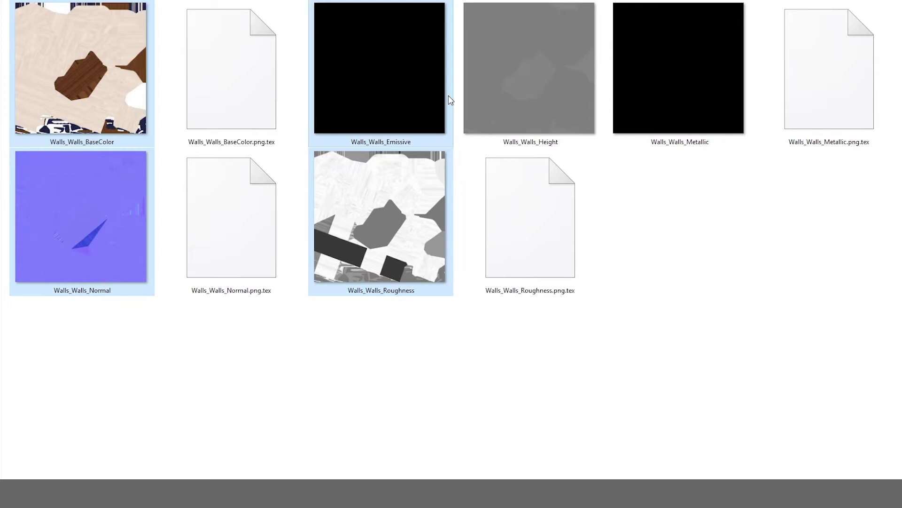
ctrl+click(531, 96)
ctrl+click(669, 98)
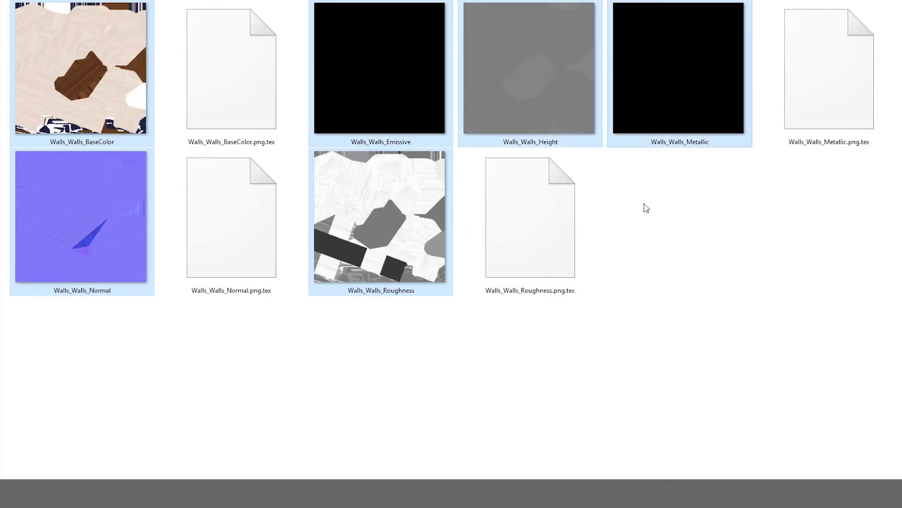
click(565, 226)
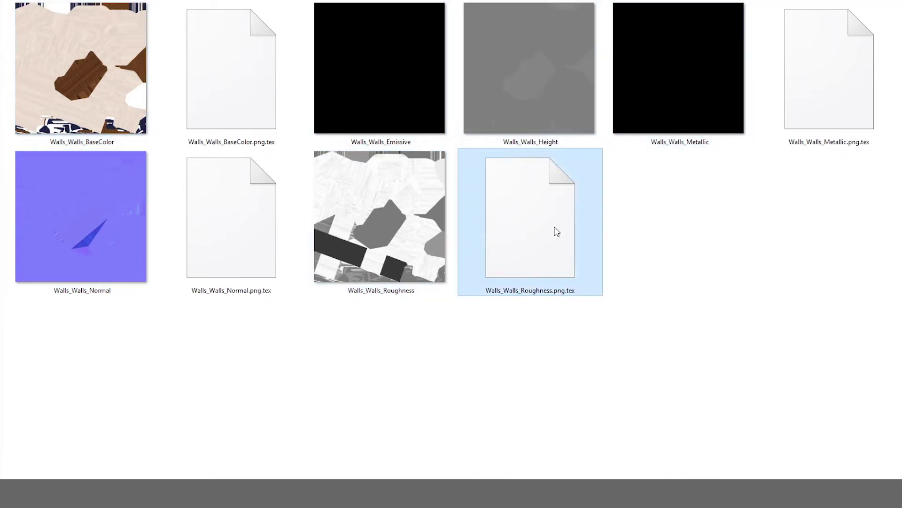
click(270, 239)
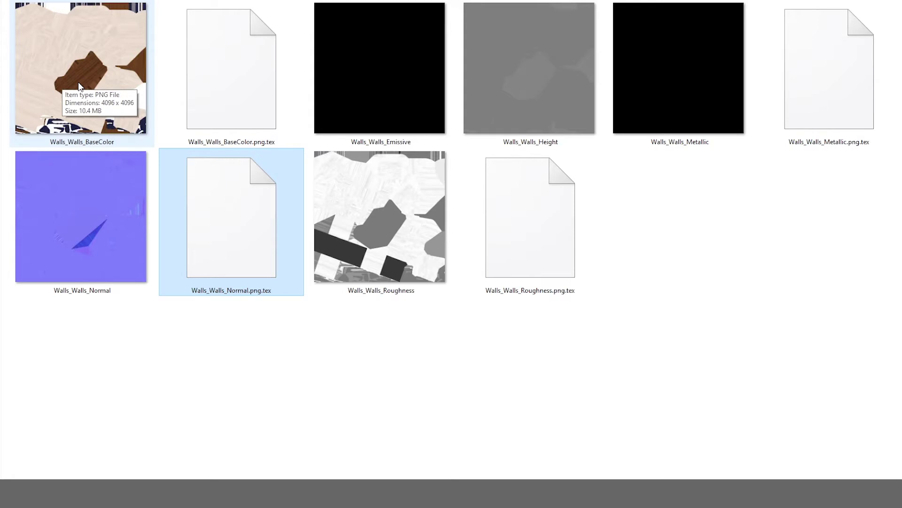
click(277, 101)
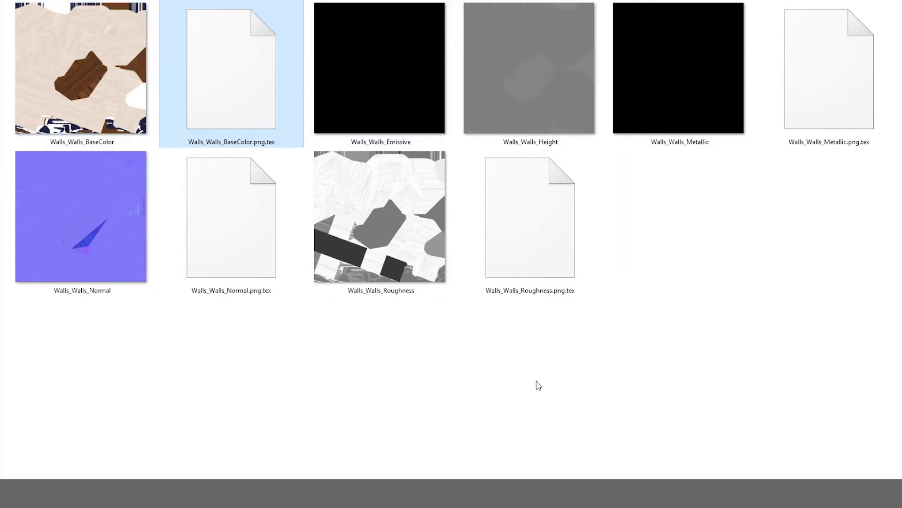
Step: Switch to Maya, dismiss the Plug-in Manager and open Arnold's TX Manager
click(547, 491)
click(605, 463)
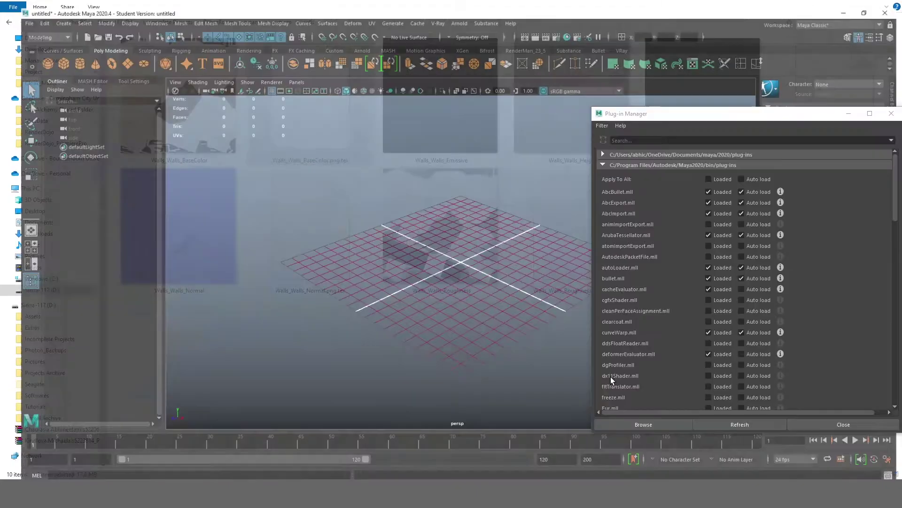
click(886, 116)
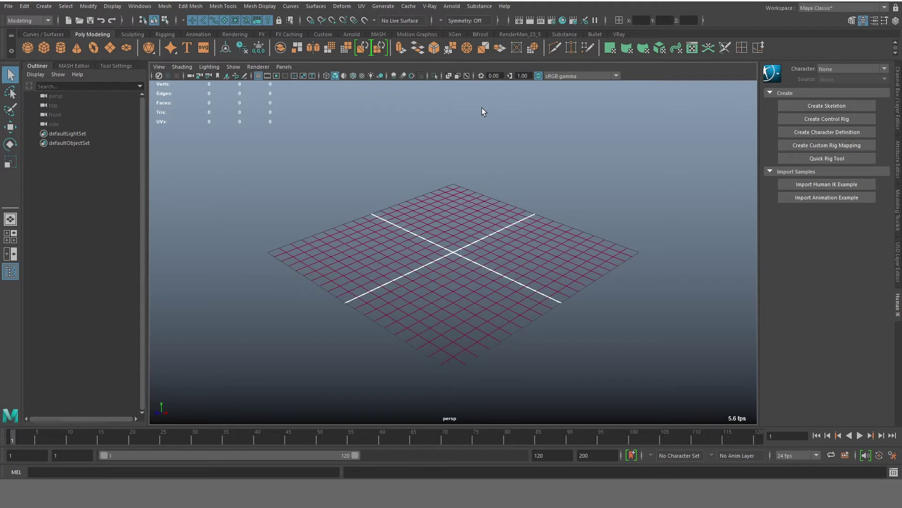
click(451, 6)
mouse_move(484, 118)
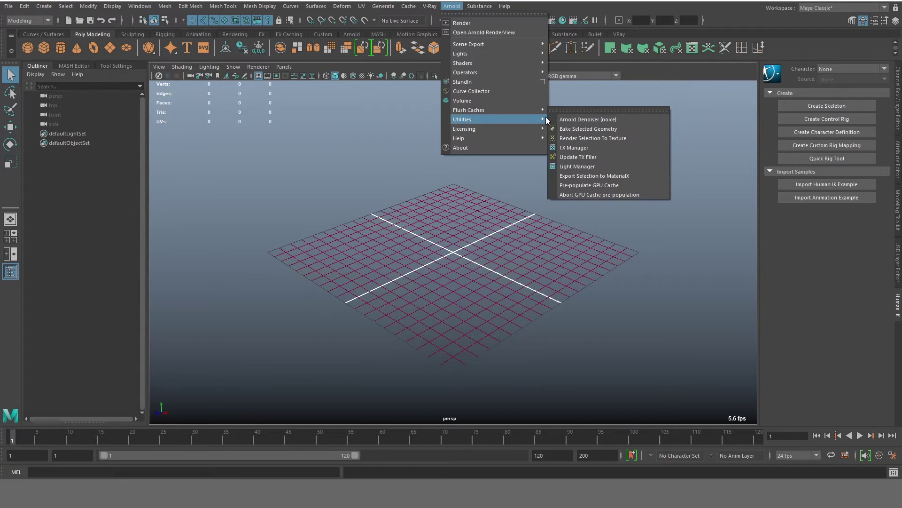
click(580, 151)
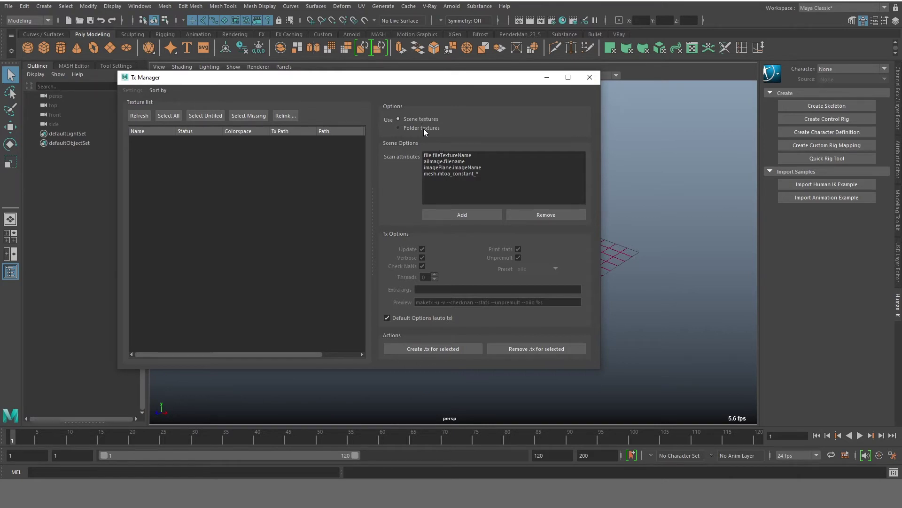
Step: Set the Tx Manager to use folder textures instead of scene textures
click(424, 129)
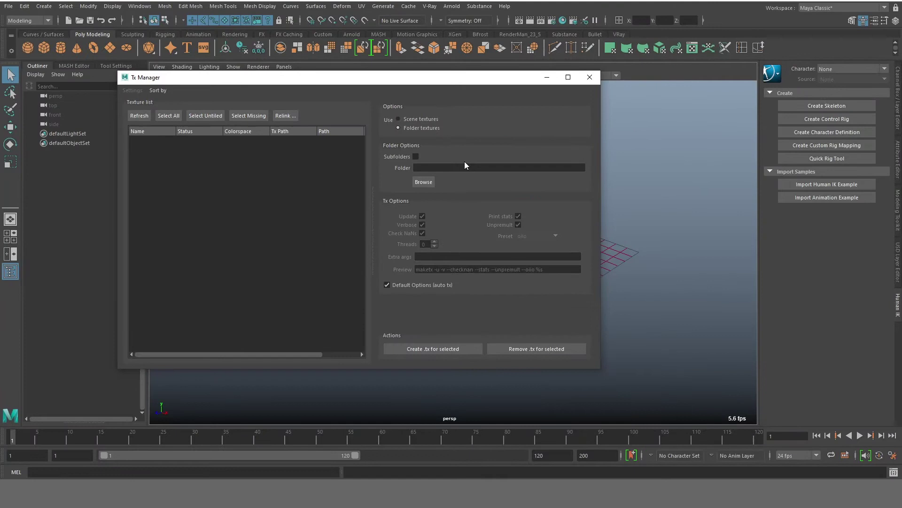
click(421, 348)
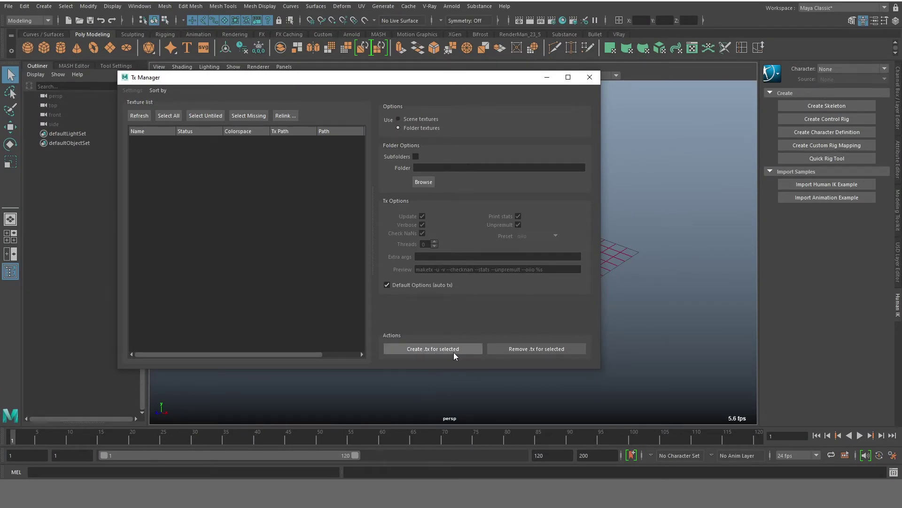
click(436, 183)
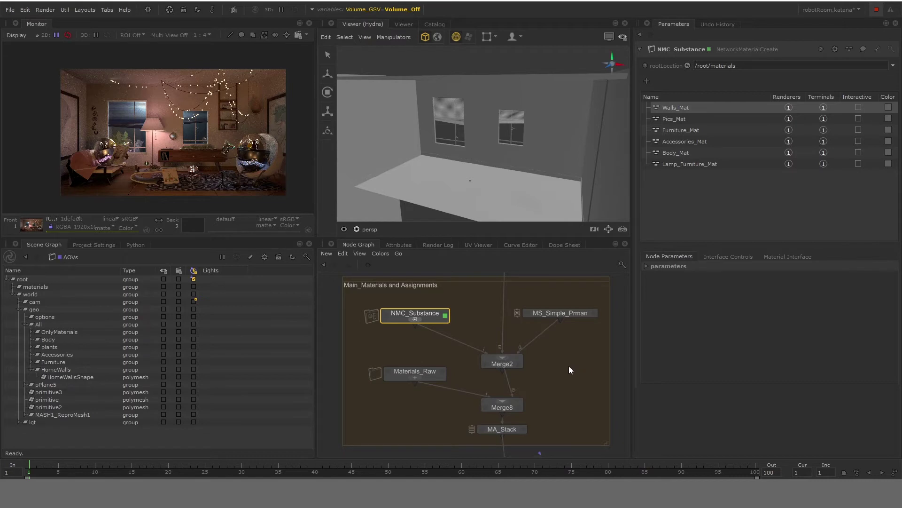
Step: Switch to Katana and add a NetworkMaterialCreate node in an empty area of the node graph
scroll(568, 366, down, 3)
middle_drag(452, 388, 474, 352)
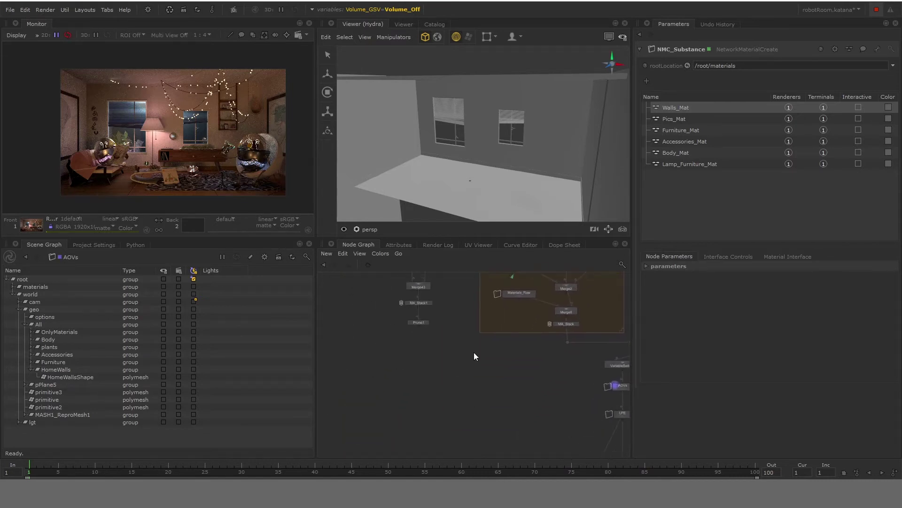
key(Tab)
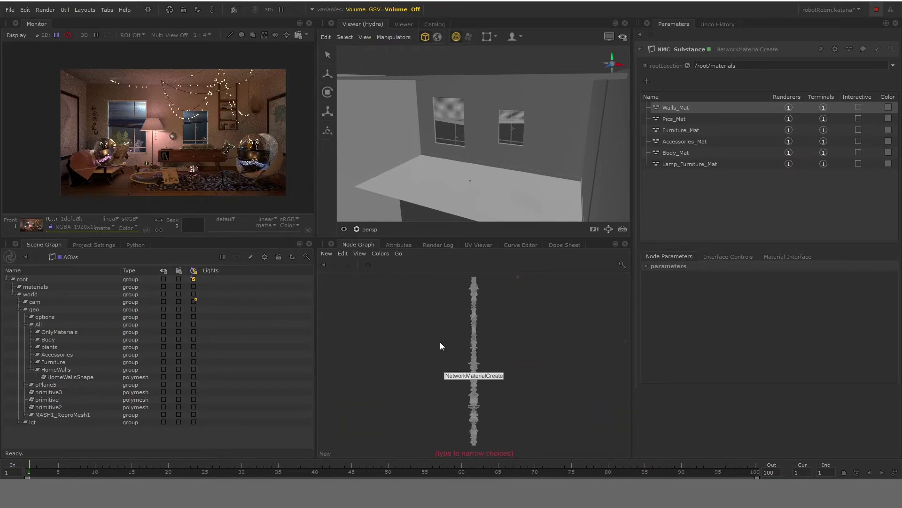
text(ne)
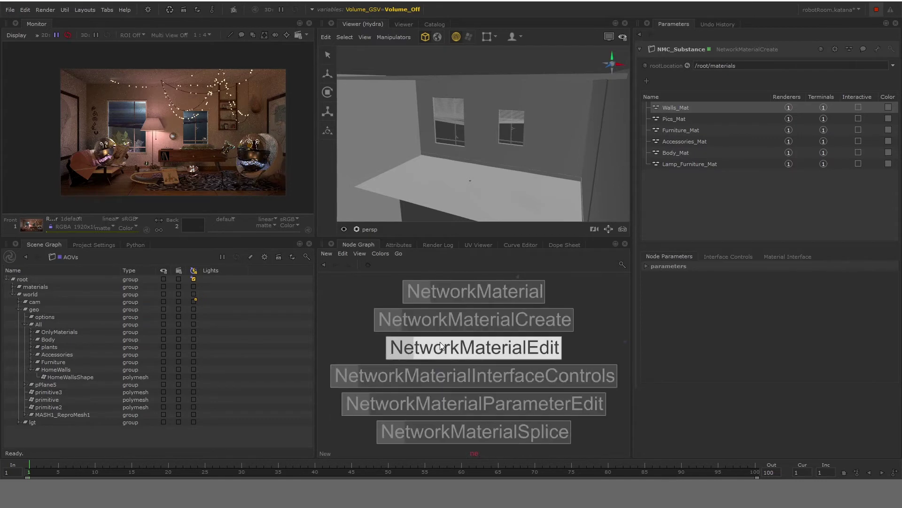
click(460, 323)
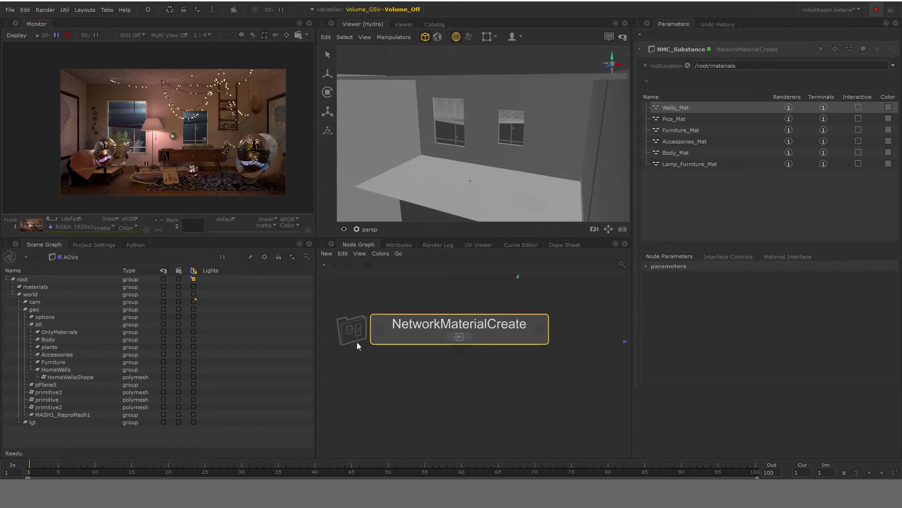
Step: View and edit the new NetworkMaterialCreate node and expand its materials group in the scene graph
click(383, 329)
key(e)
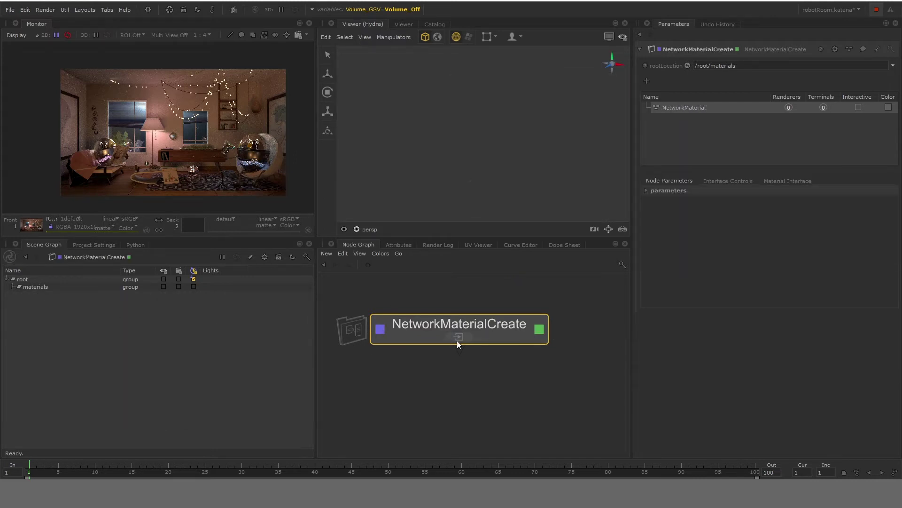
click(15, 286)
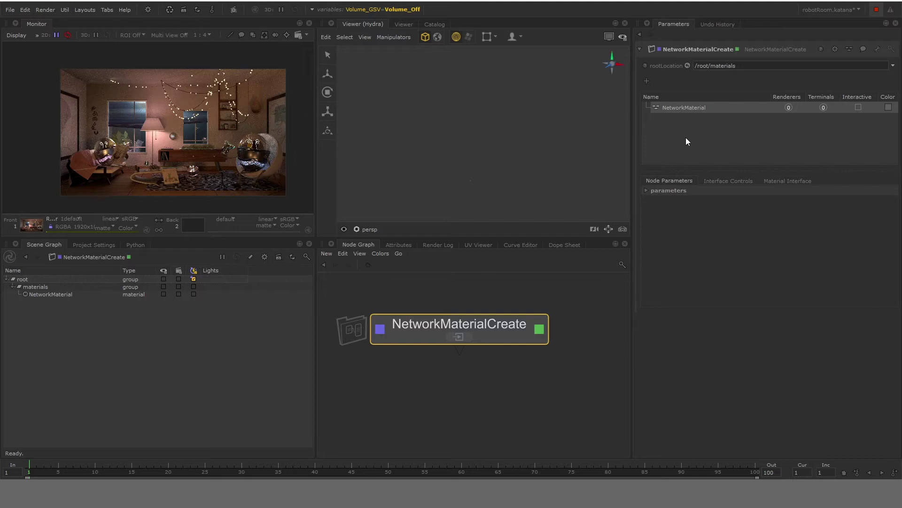
Step: Rename the network material as Walls
double_click(688, 109)
text(Walls)
key(Return)
Step: Enter the NetworkMaterialCreate node's internal network and check the dl terminals of the Walls output
click(463, 337)
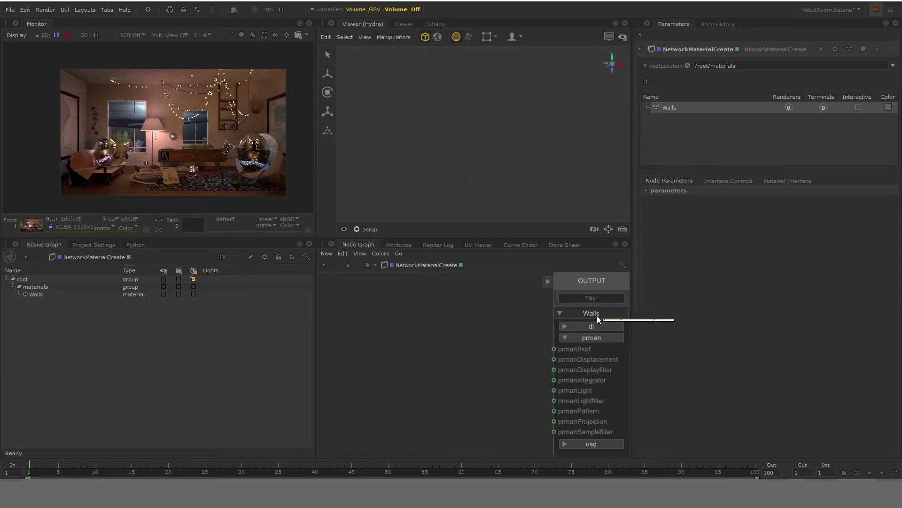
click(564, 326)
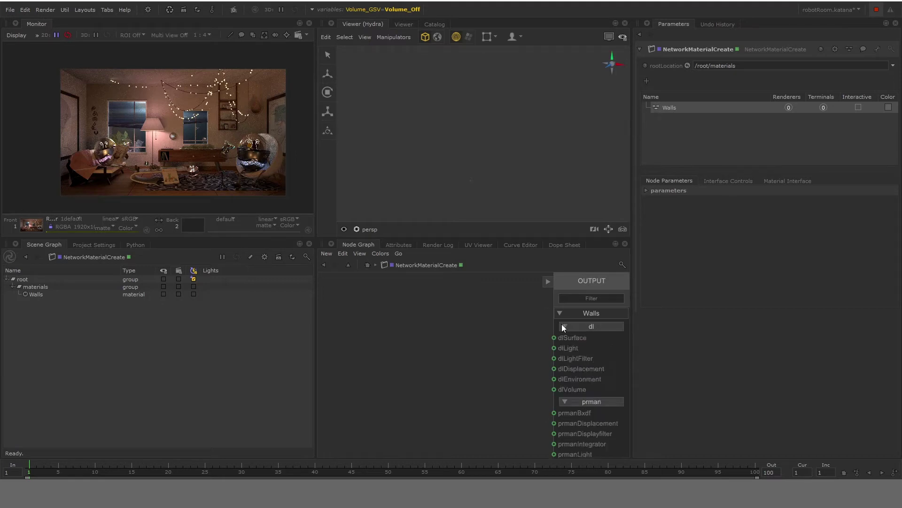
click(587, 327)
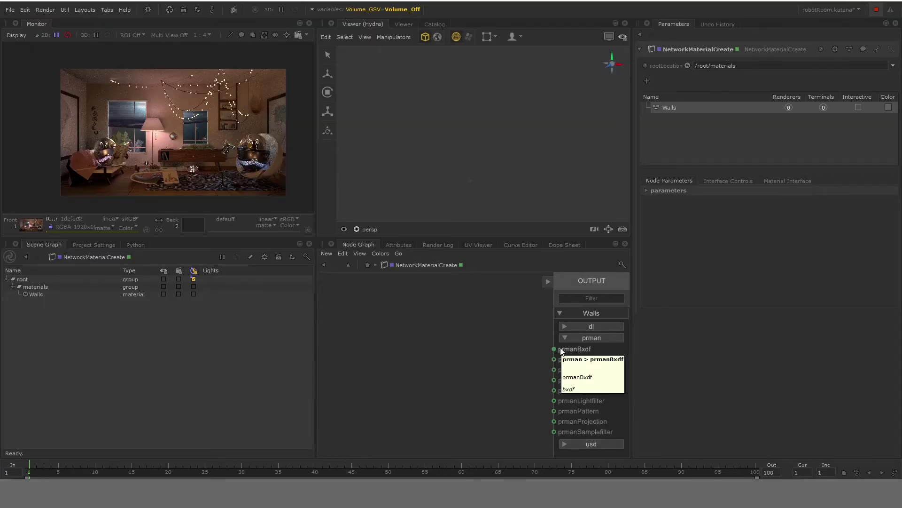
Step: Add a PxrSurface node and connect its out port to the prmanBxdf terminal of the Walls output
key(Tab)
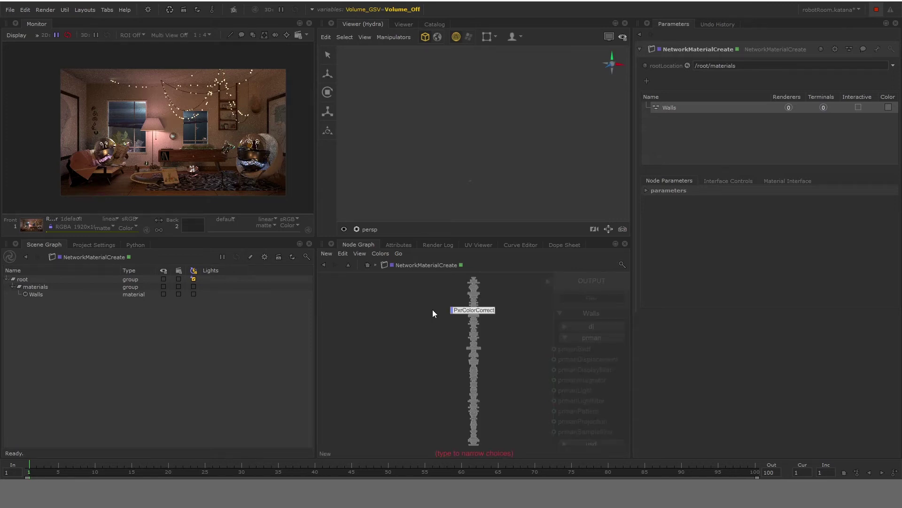
text(pxrs)
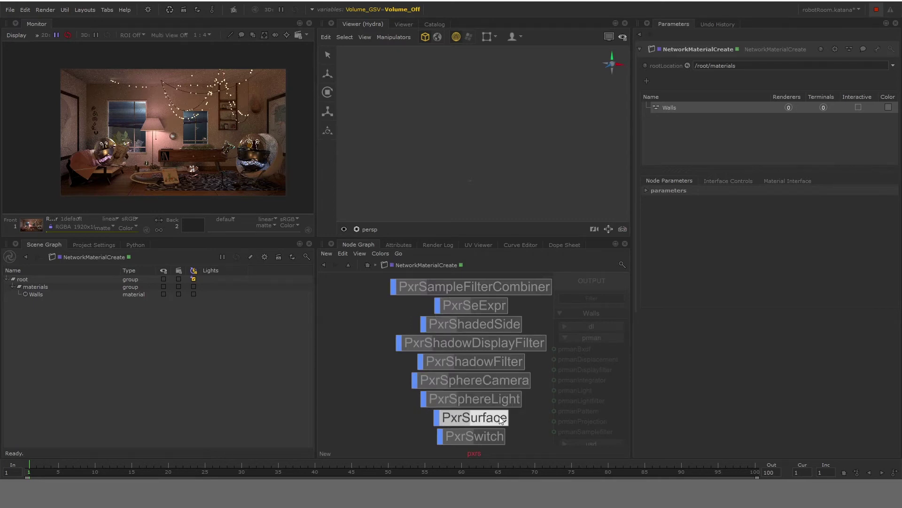
click(484, 418)
click(469, 295)
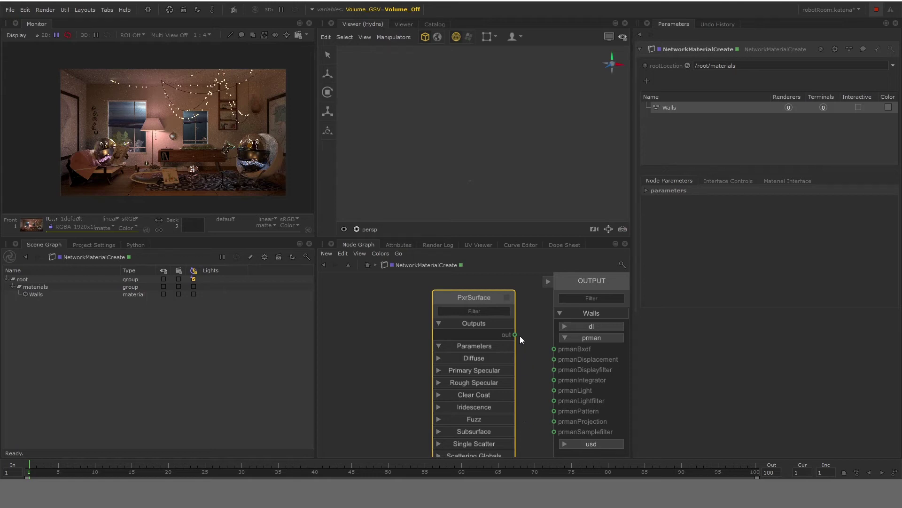
drag(514, 335, 555, 348)
Step: Add a PxrTexture node beside the PxrSurface node
middle_drag(385, 366, 412, 354)
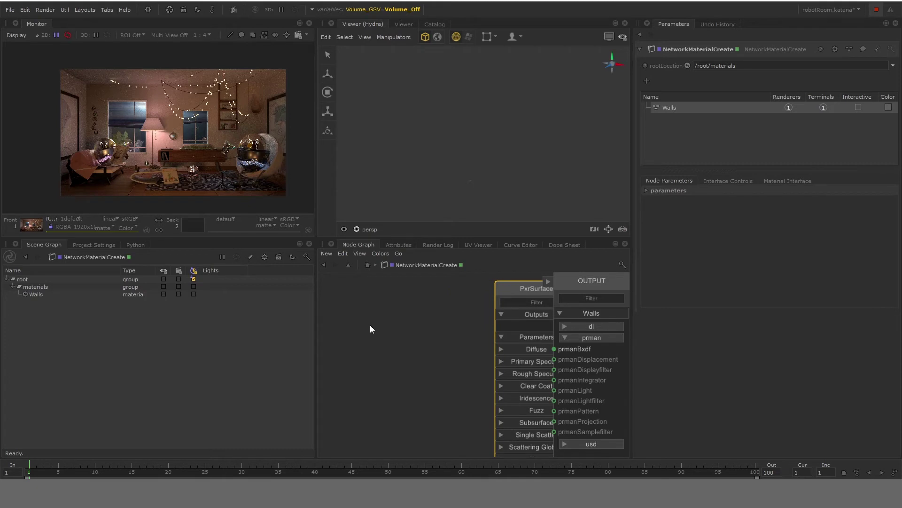
key(Tab)
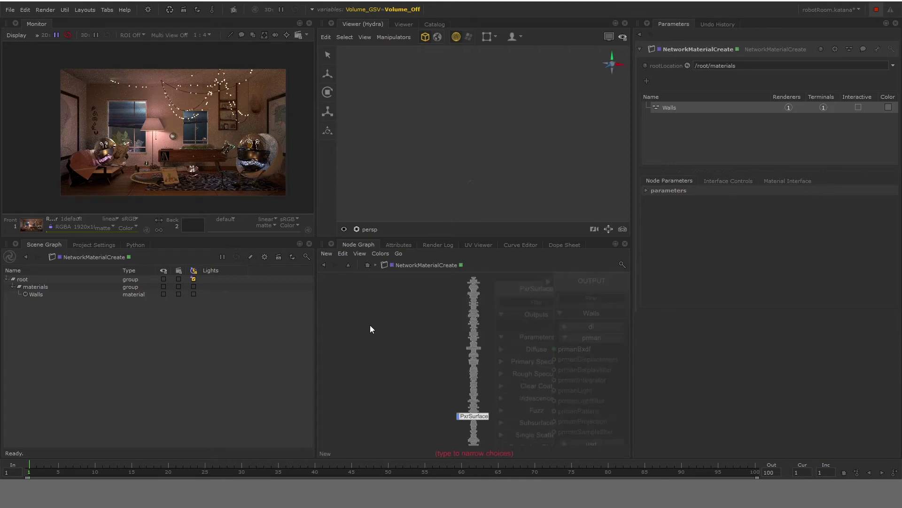
text(pxrtex)
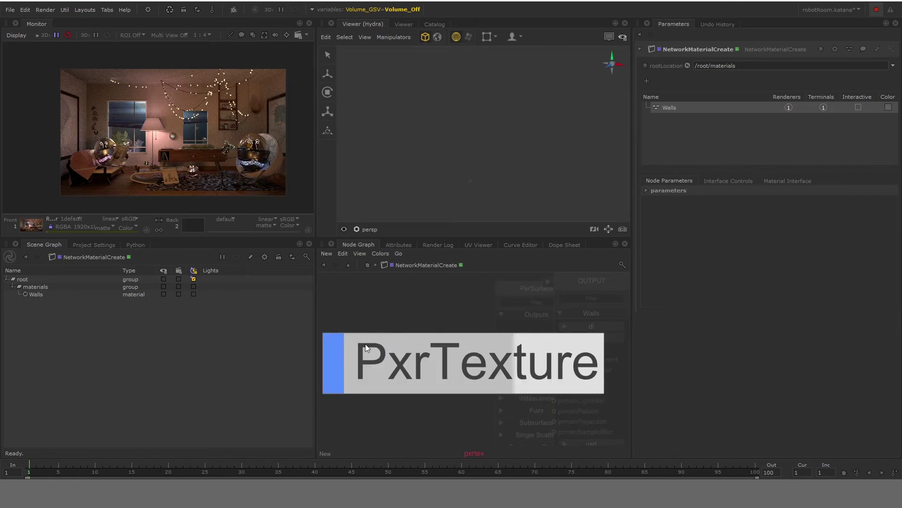
key(Return)
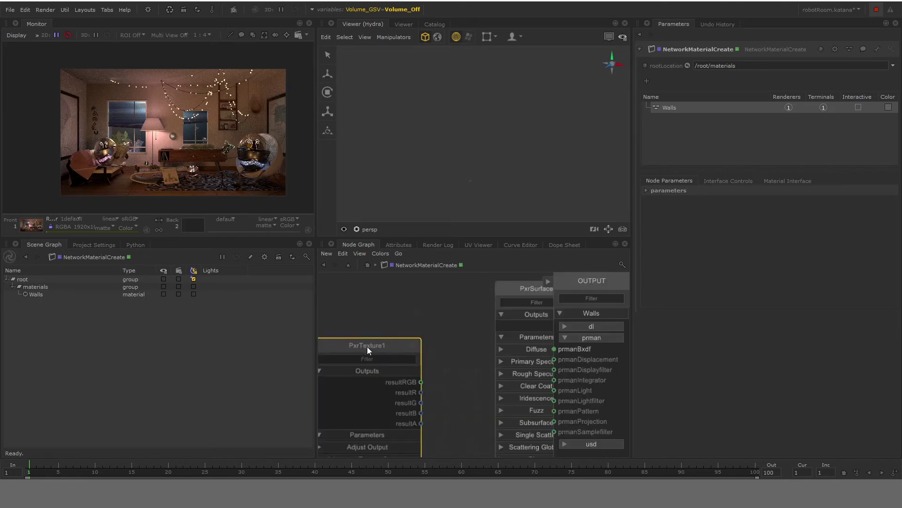
click(398, 296)
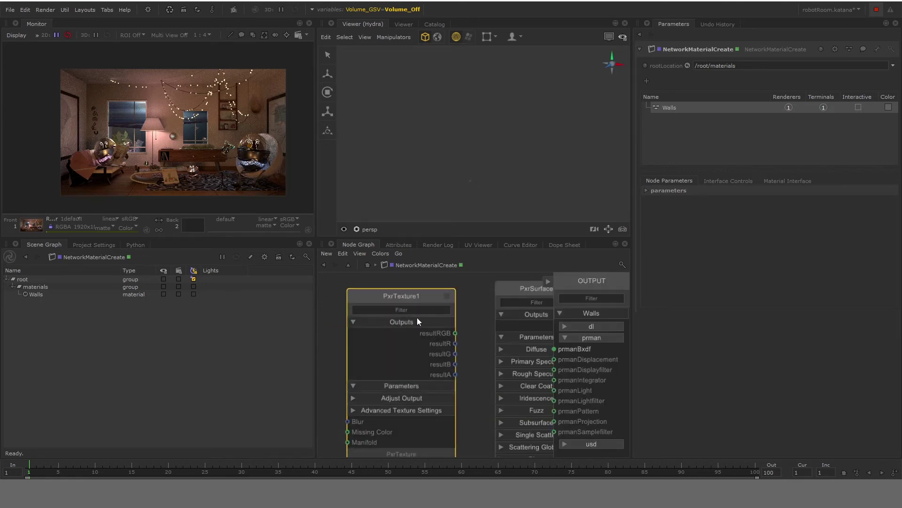
Step: Load Walls_Walls_BaseColor.png.tex from the walls textures folder as the filename of the PxrTexture1 node
click(447, 297)
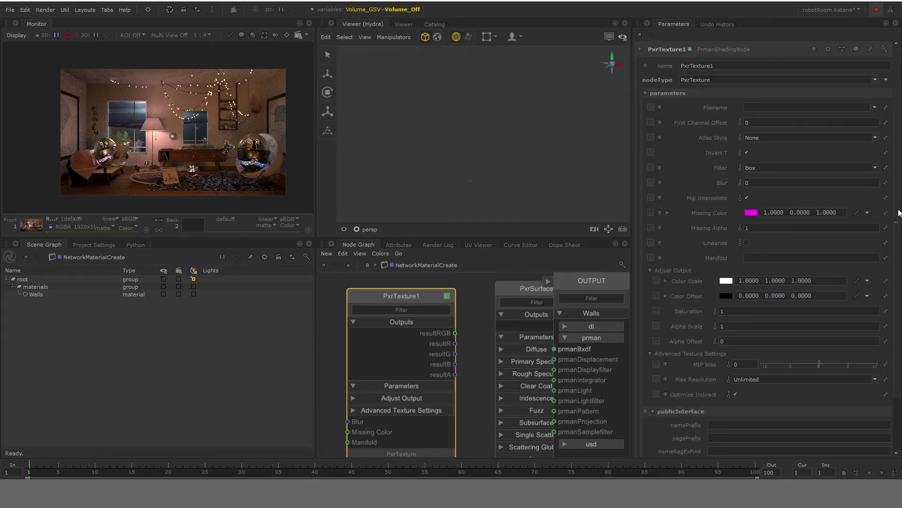
click(874, 108)
click(873, 118)
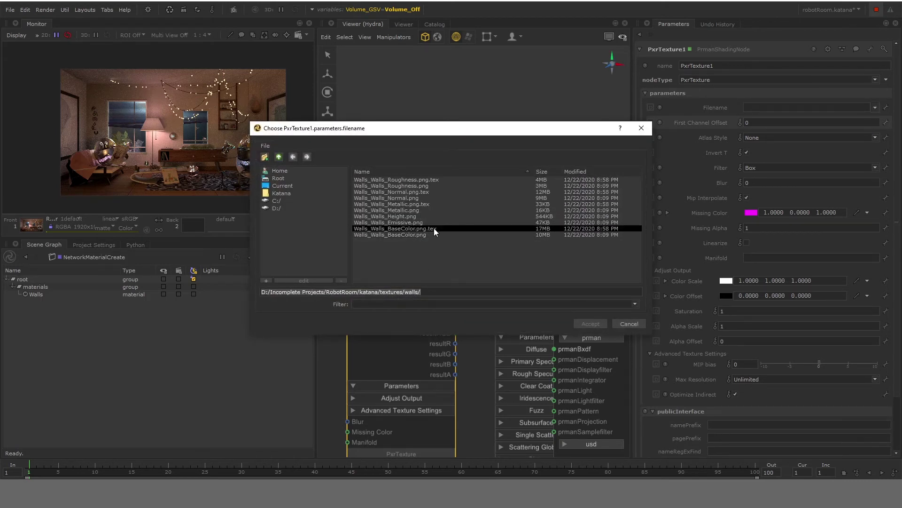
click(434, 228)
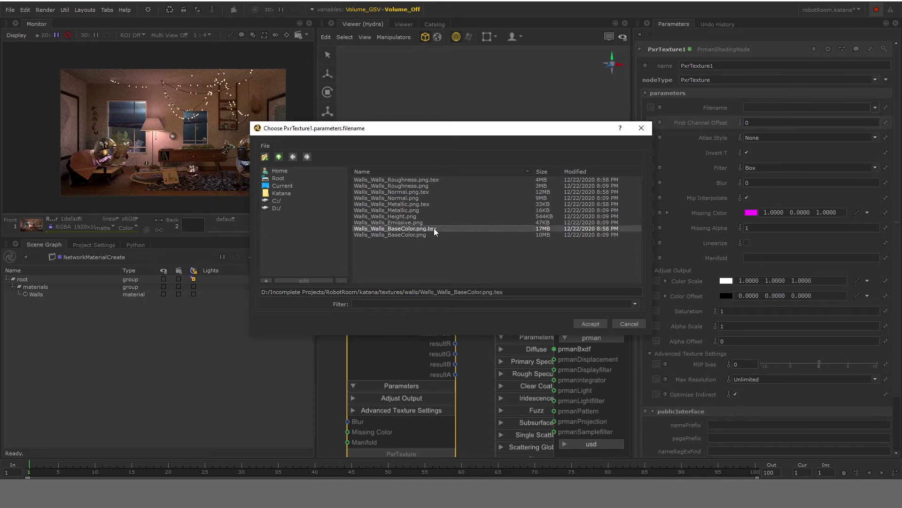
click(590, 322)
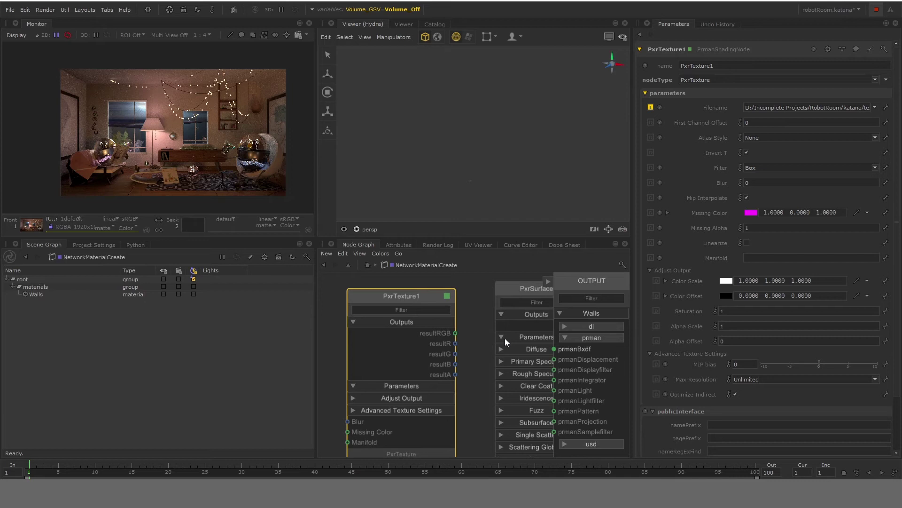
Step: Connect the texture's resultRGB output to the Diffuse Color of the PxrSurface node and leave the material's internal network
click(501, 349)
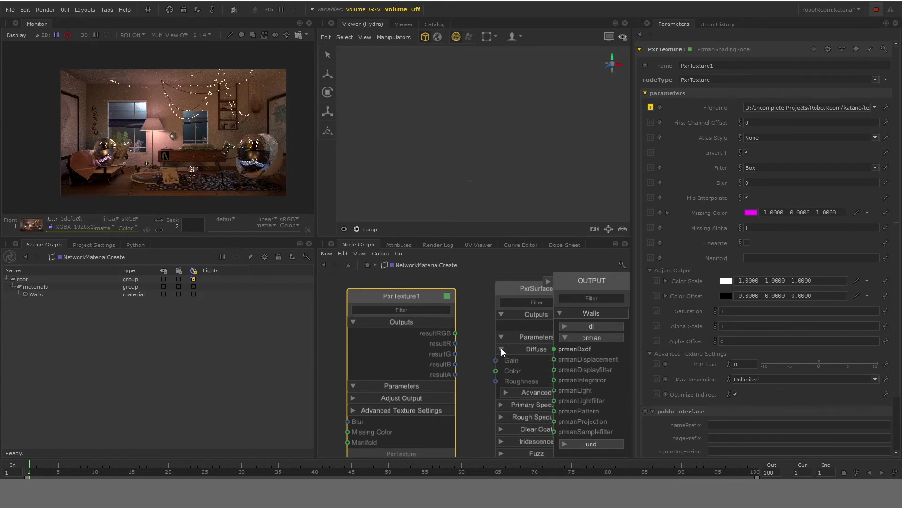
middle_drag(478, 351, 437, 332)
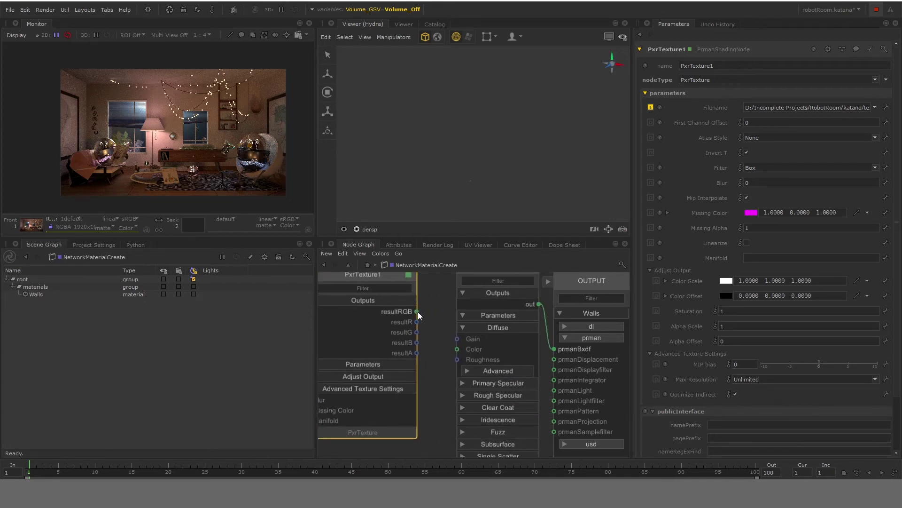
drag(417, 312, 460, 350)
click(351, 264)
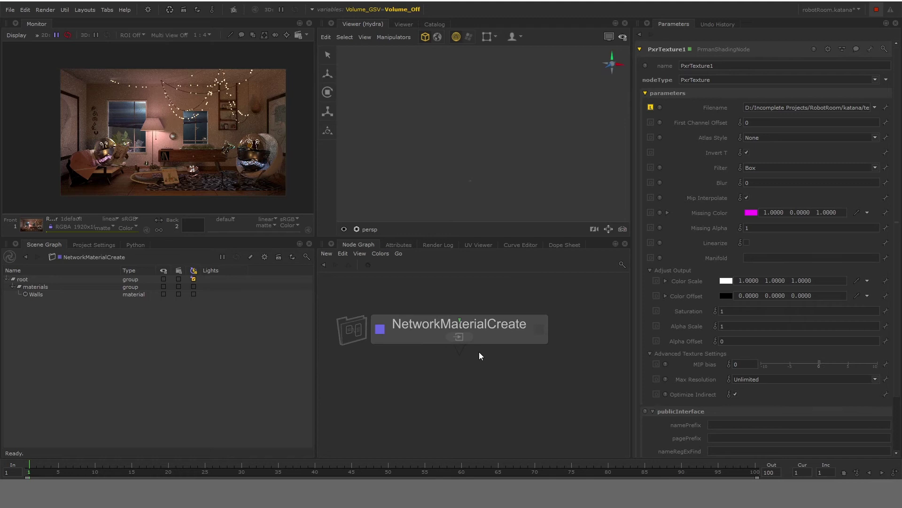
Step: Show the NetworkMaterialCreate node's parameters, find NMC_Substance in the Materials and Assignments group and enter its internal network
click(540, 329)
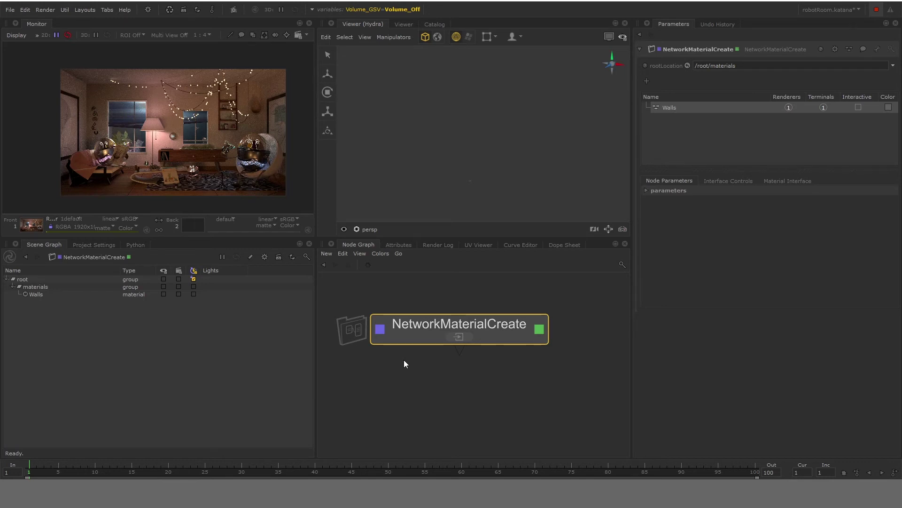
scroll(506, 360, down, 3)
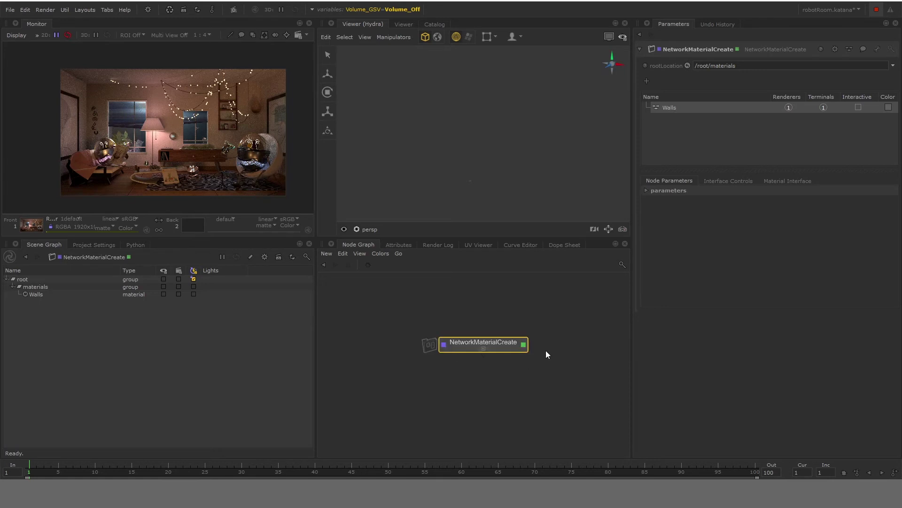
scroll(545, 354, down, 3)
scroll(495, 391, up, 8)
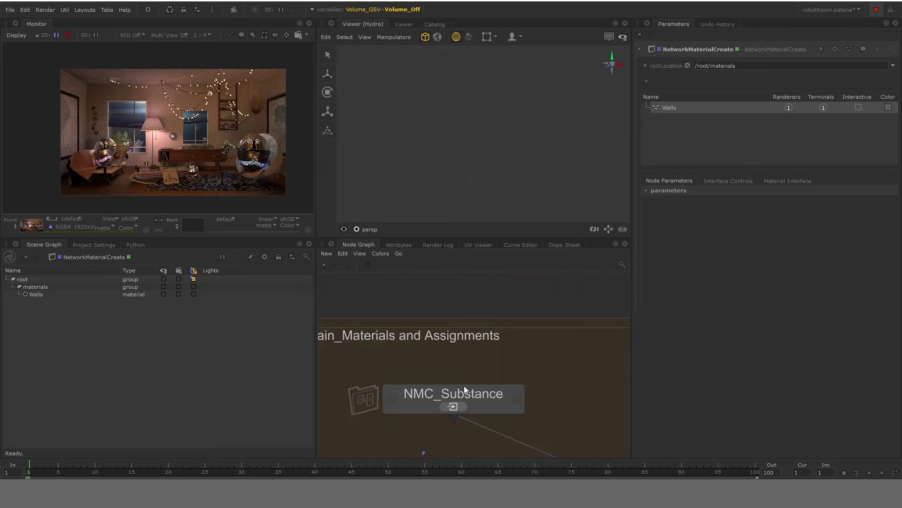
middle_drag(464, 386, 470, 329)
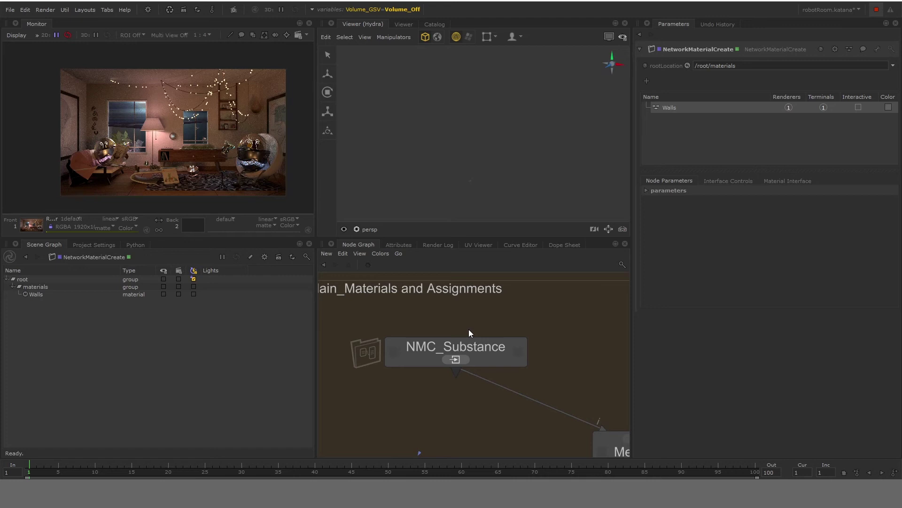
click(461, 356)
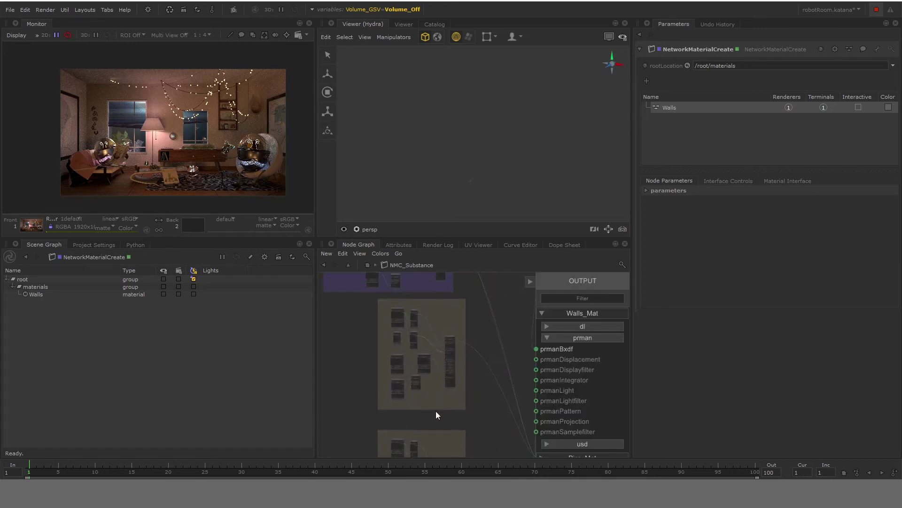
Step: Locate the green Walls node group feeding Walls_Mat, maximise the node graph and frame the group's nodes
scroll(431, 368, up, 5)
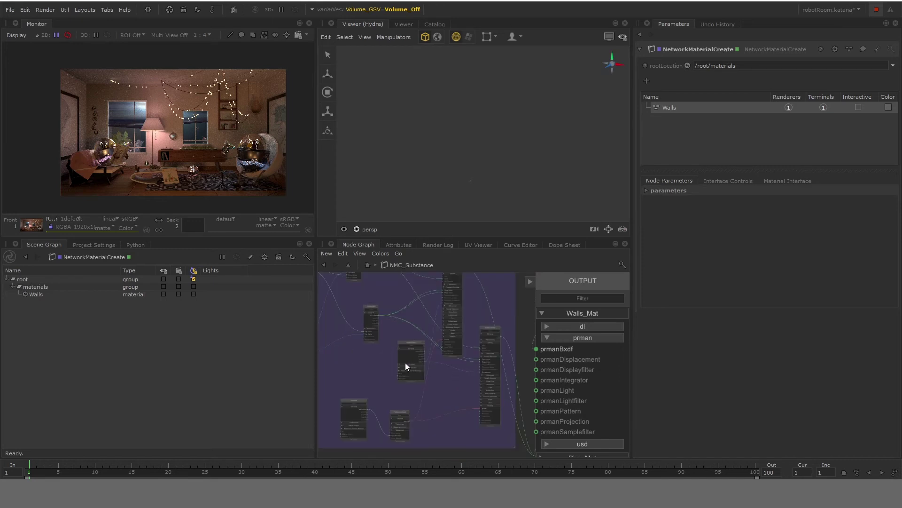
middle_drag(450, 354, 450, 455)
middle_drag(423, 329, 419, 456)
mouse_move(454, 328)
middle_down()
mouse_move(455, 338)
mouse_move(393, 375)
mouse_move(439, 371)
mouse_move(422, 387)
middle_up()
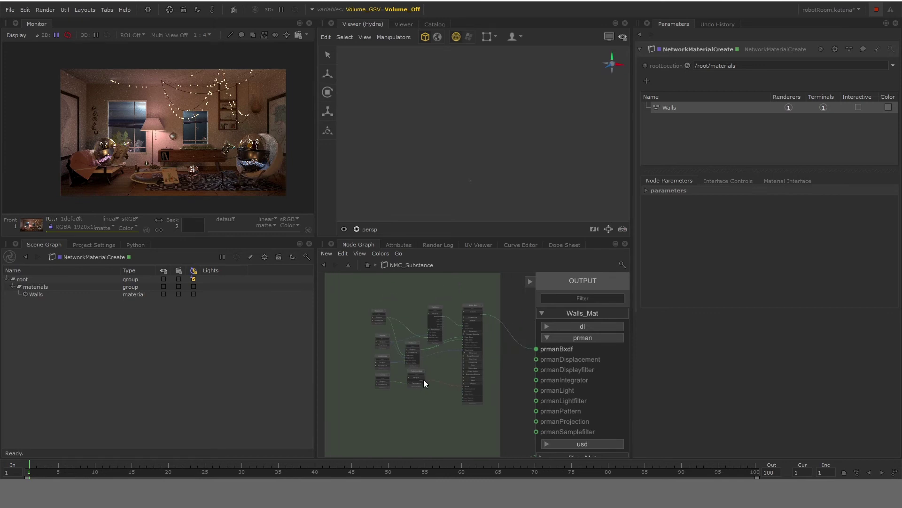
key(space)
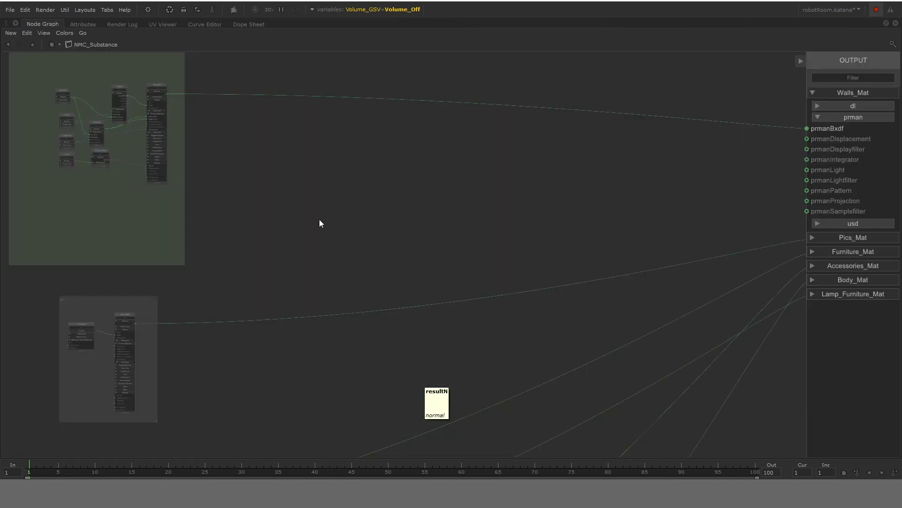
key(f)
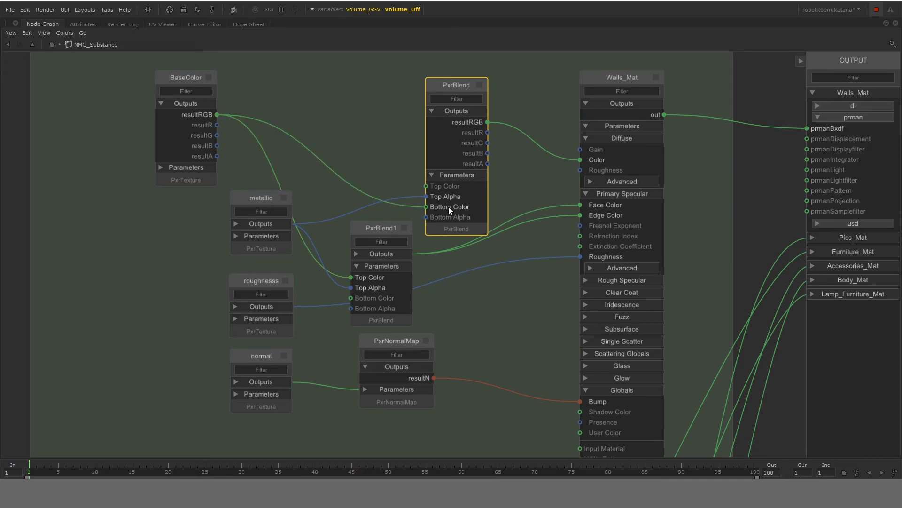
Step: Place the metallic node below BaseColor, nudge PxrBlend1 upward, and expand the outputs of metallic and PxrBlend1
drag(262, 198, 183, 201)
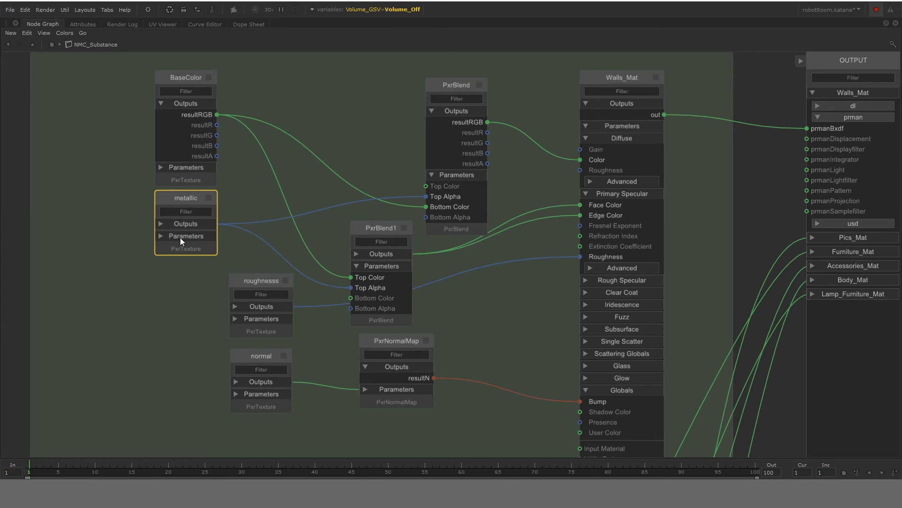
click(161, 224)
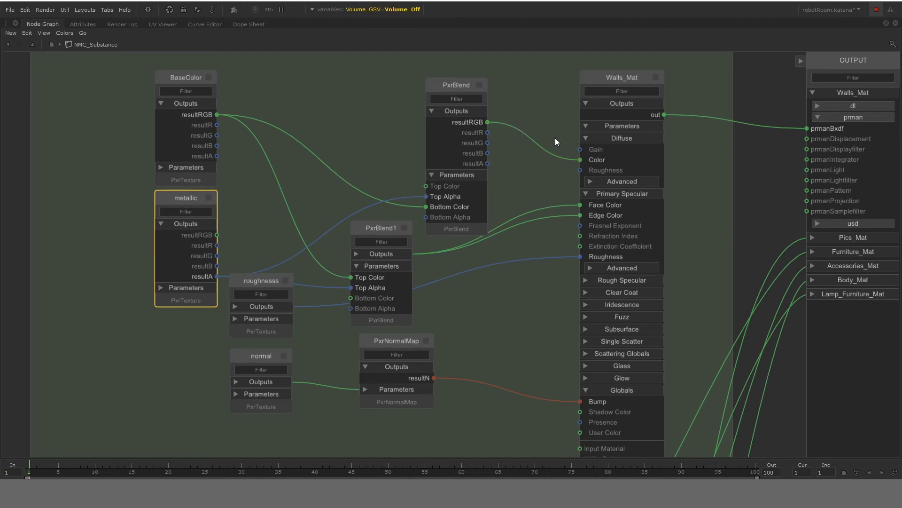
drag(378, 227, 391, 214)
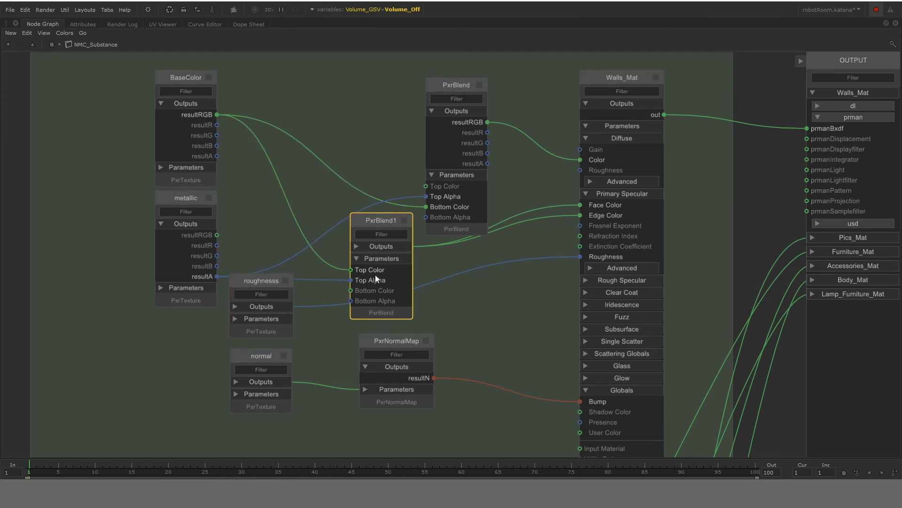
drag(225, 271, 360, 283)
click(356, 247)
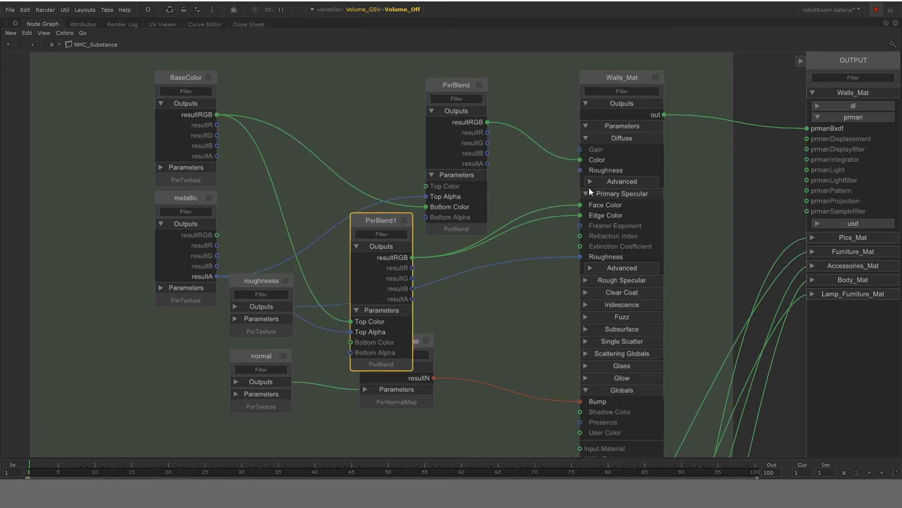
Step: Move PxrNormalMap below PxrBlend1 and roughnesss between PxrBlend1 and Walls_Mat, and expand the outputs of roughnesss and normal
drag(419, 339, 419, 377)
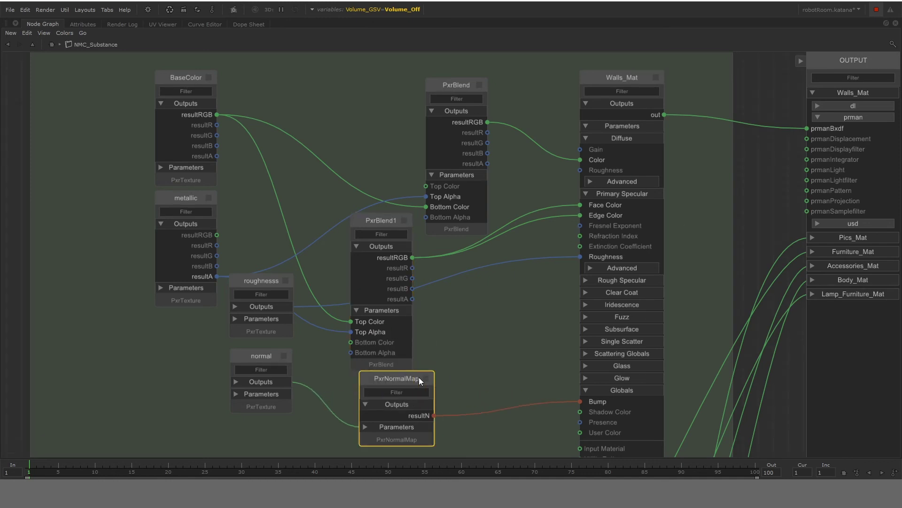
drag(261, 288, 477, 286)
click(445, 306)
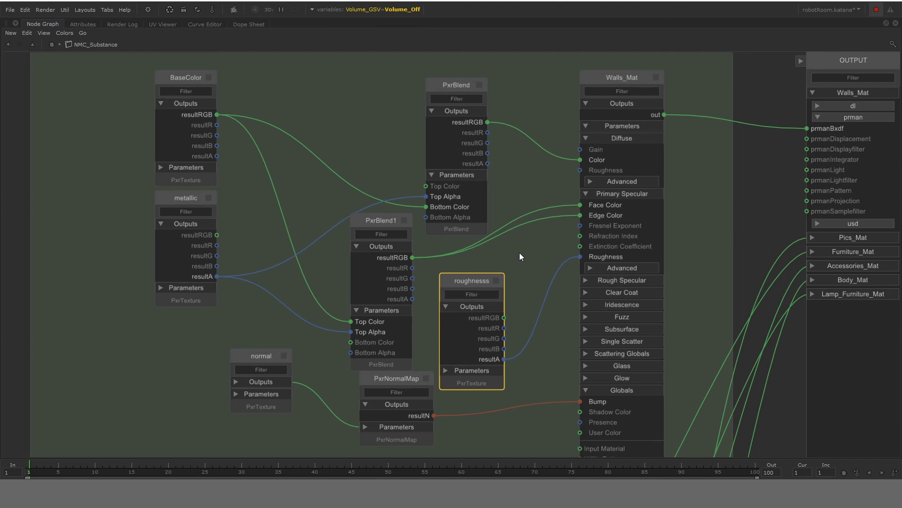
click(236, 381)
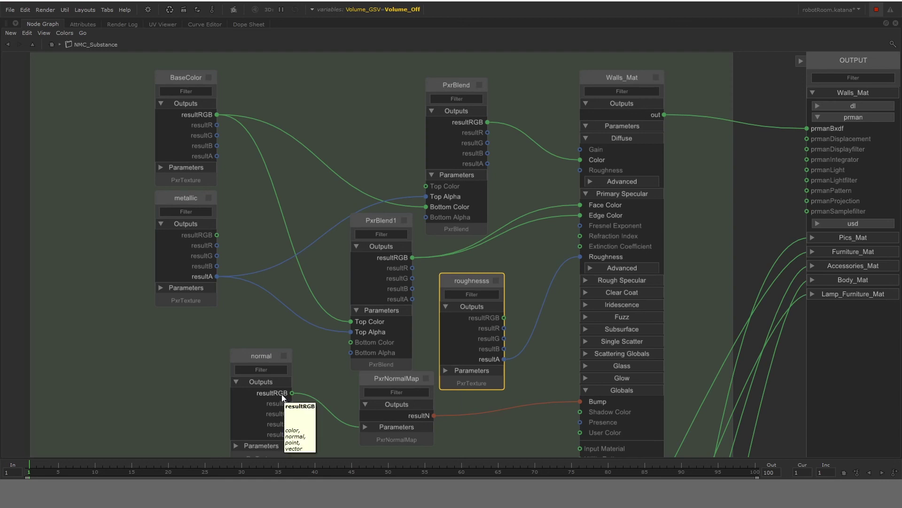
drag(392, 376, 379, 385)
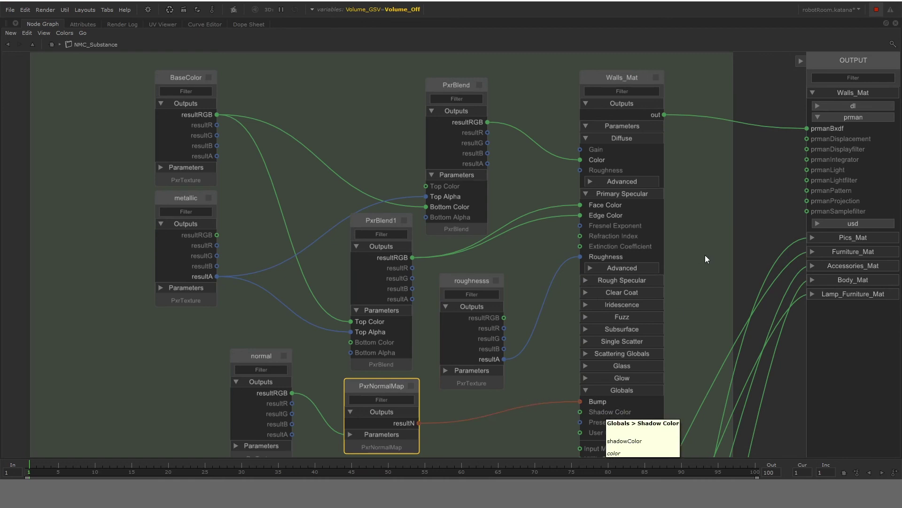
Step: Review the render and the complete Walls node group, and collapse the Walls_Mat entry of the network output
key(space)
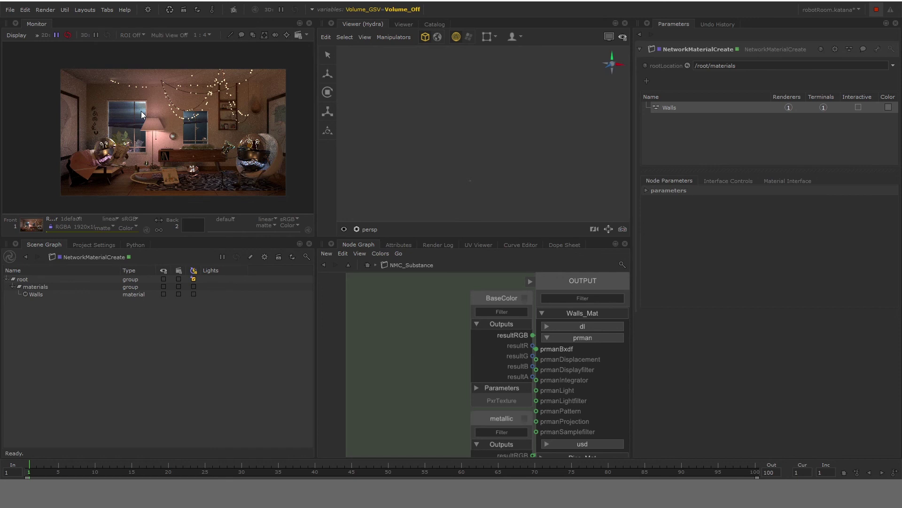
key(space)
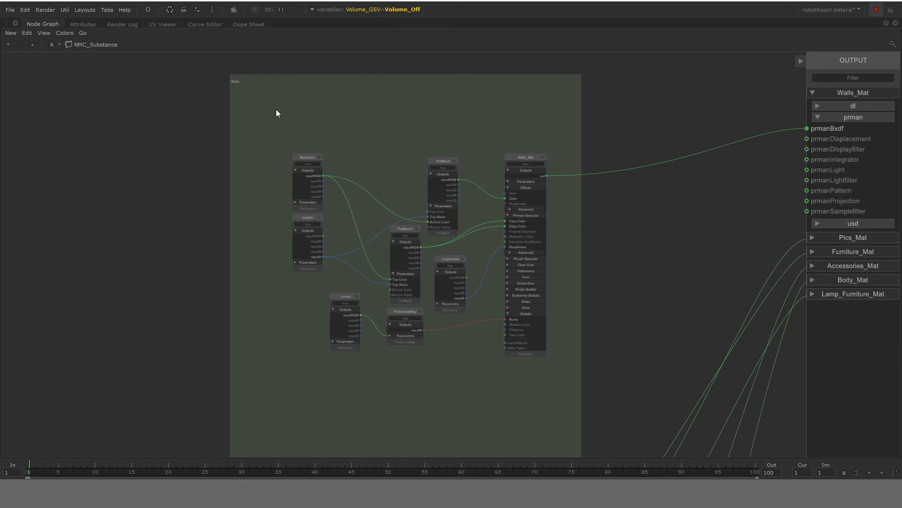
drag(276, 111, 591, 413)
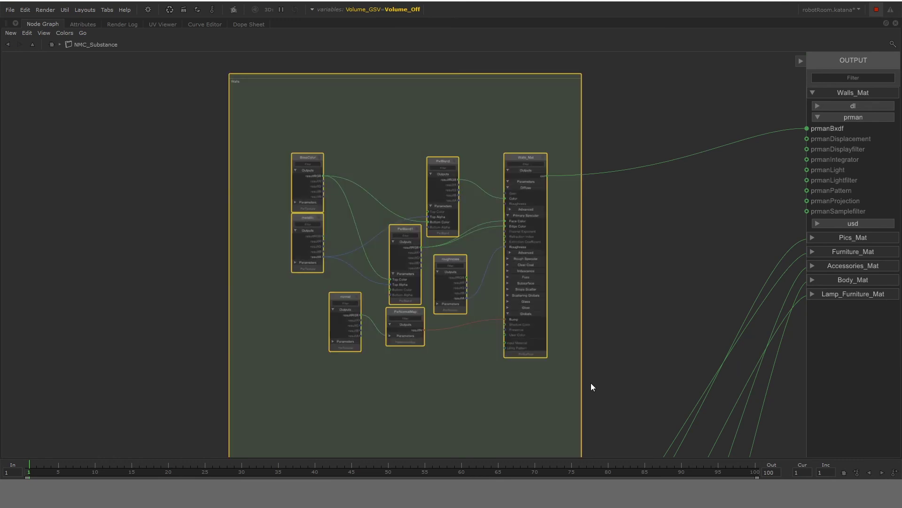
click(610, 318)
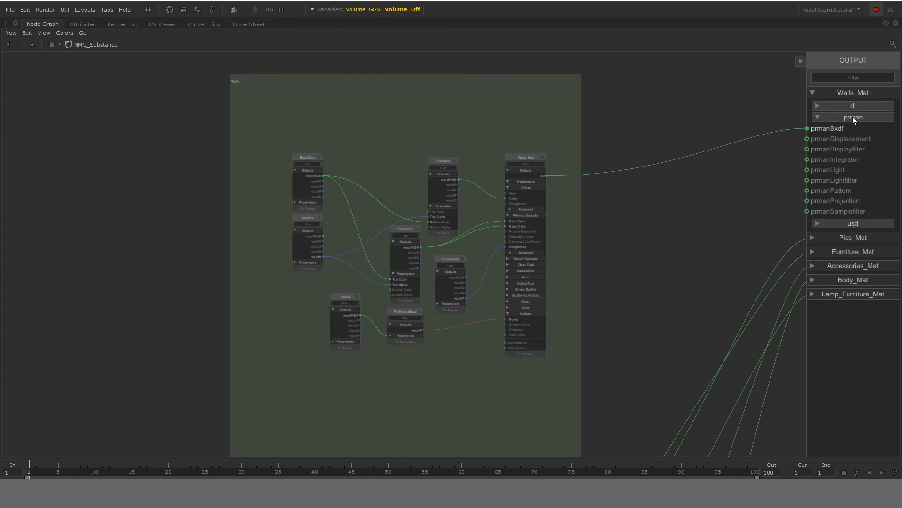
click(815, 93)
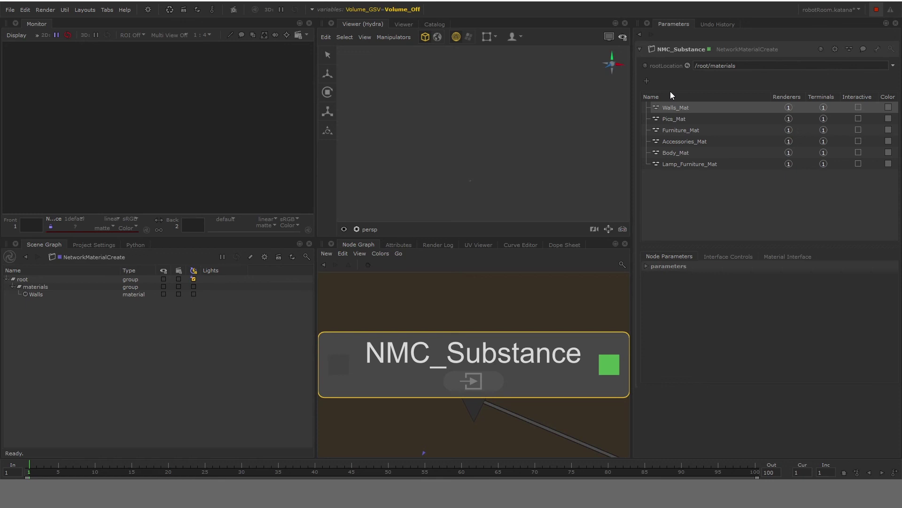
Step: Check the options for adding a network material to NMC_Substance without adding one, and re-enter its internal network
click(646, 84)
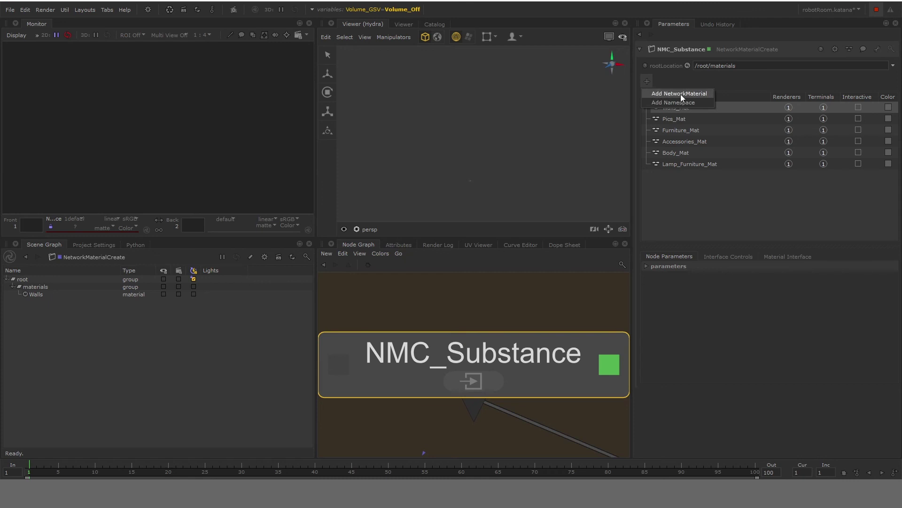
click(578, 354)
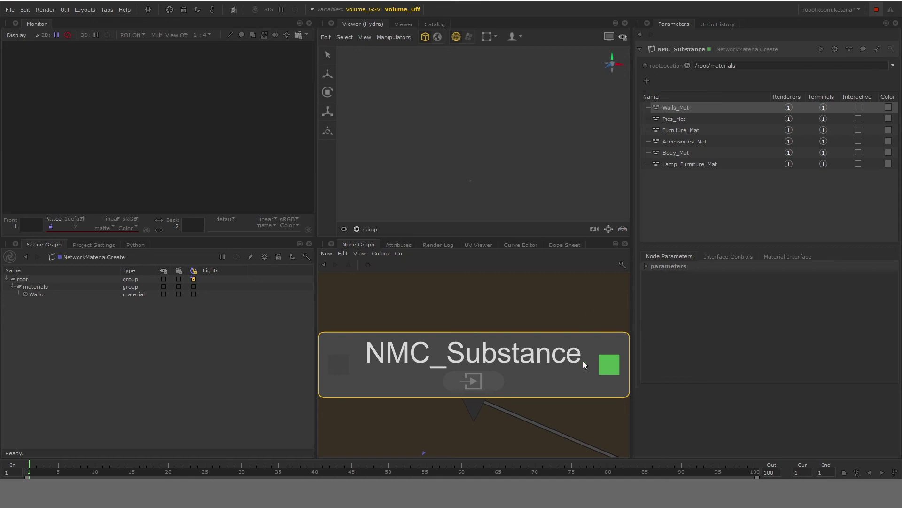
click(479, 375)
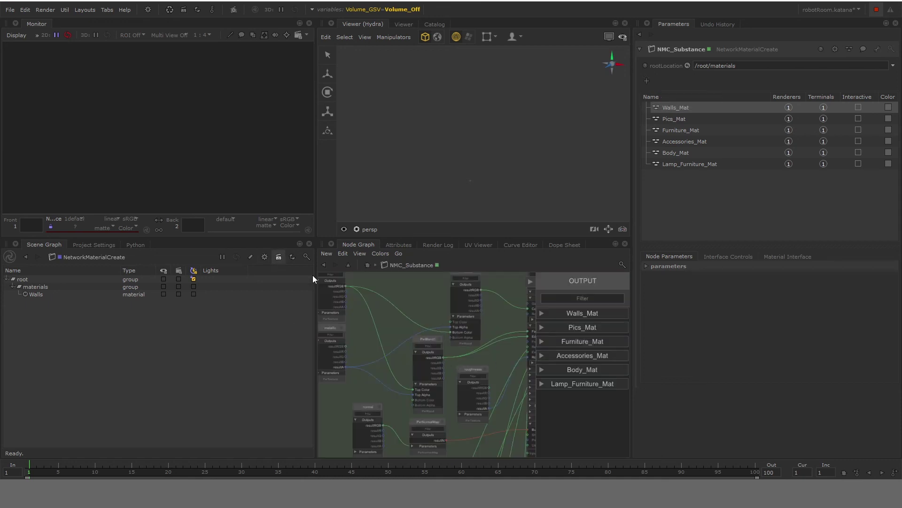